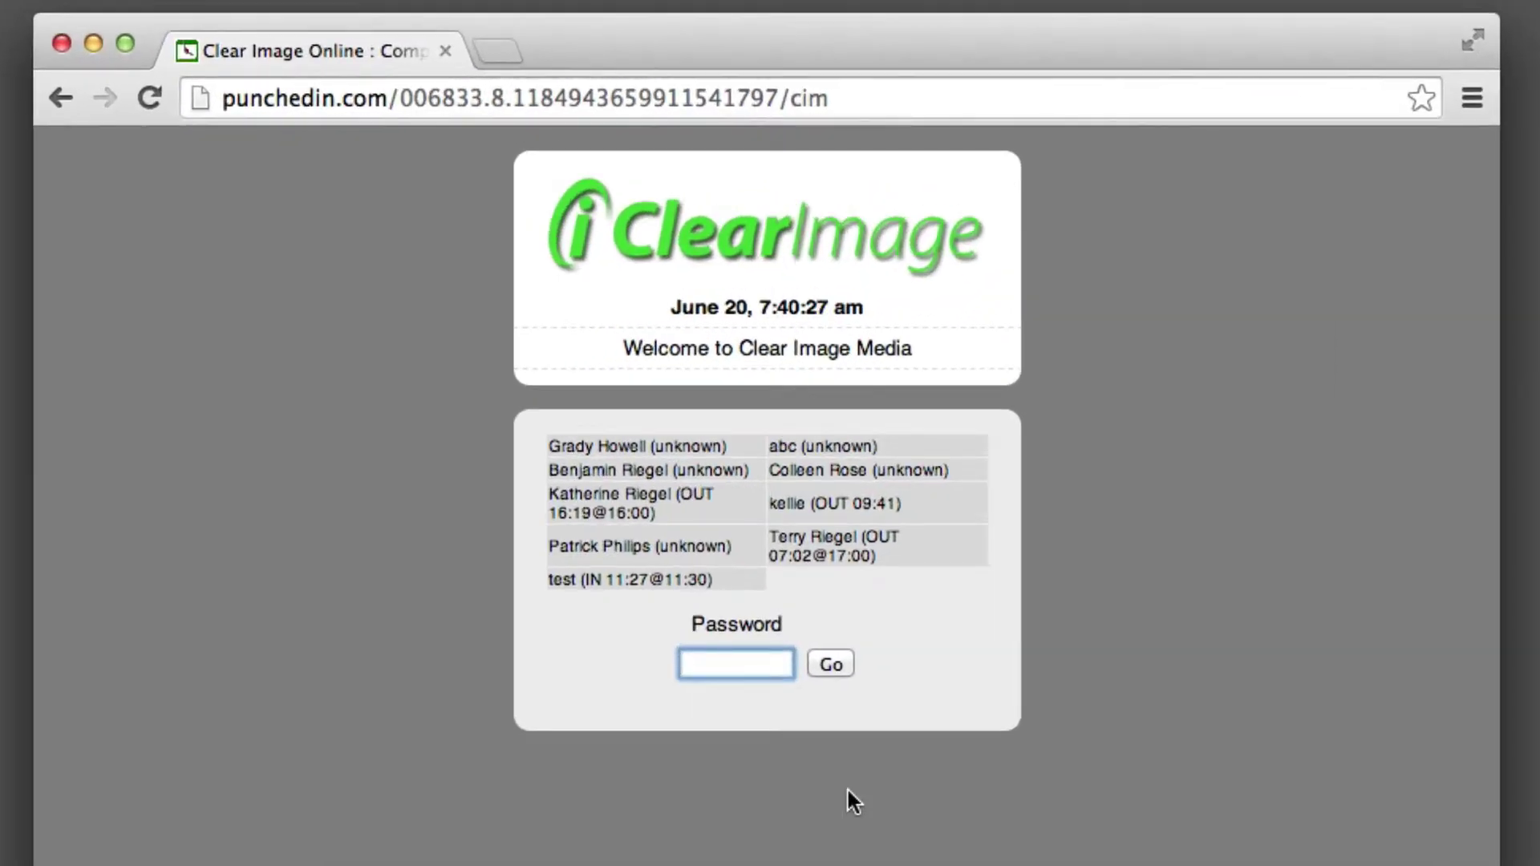
Reload the site at punchedin.com/cim without the session number and sign in with the admin password
{"action": "left_click", "coordinate": [413, 97]}
{"action": "left_click_drag", "start_coordinate": [402, 97], "coordinate": [779, 112]}
{"action": "key", "text": "BackSpace"}
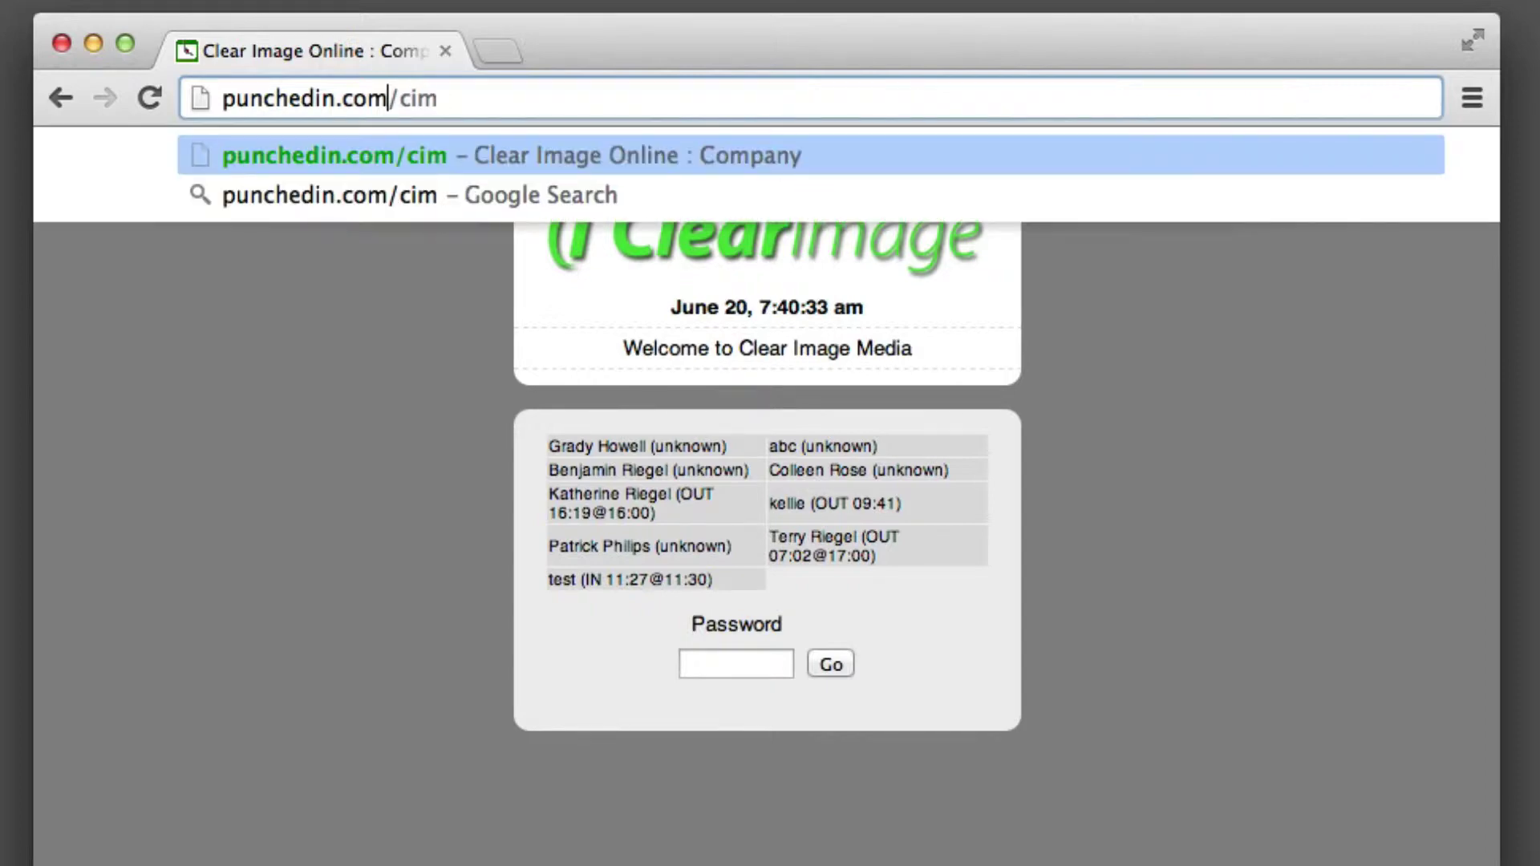
{"action": "key", "text": "Right"}
{"action": "key", "text": "Right"}
{"action": "key", "text": "Right"}
{"action": "key", "text": "Return"}
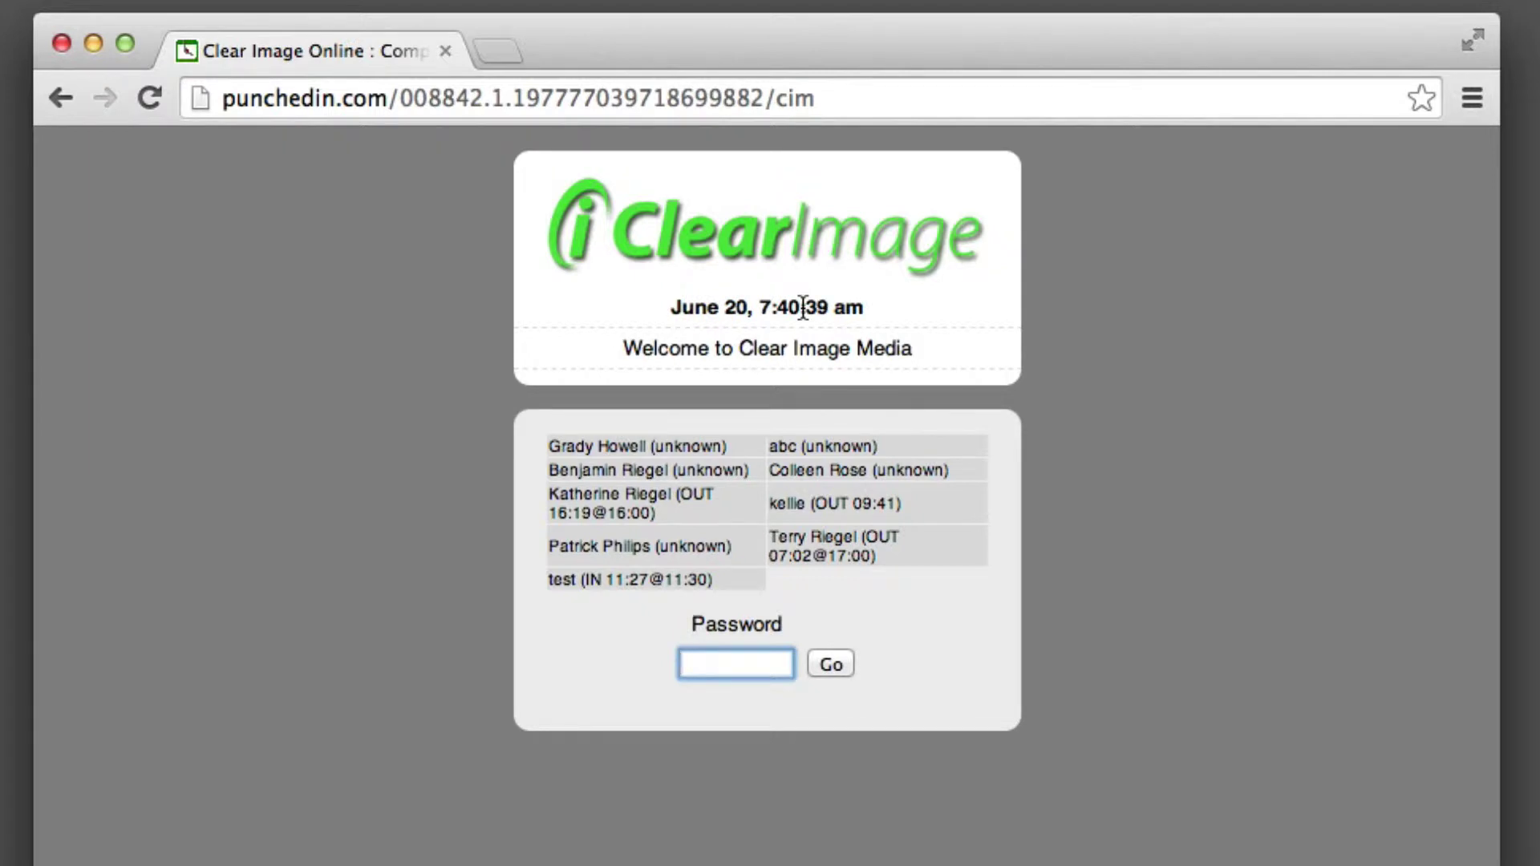
{"action": "type", "text": "••••••••••"}
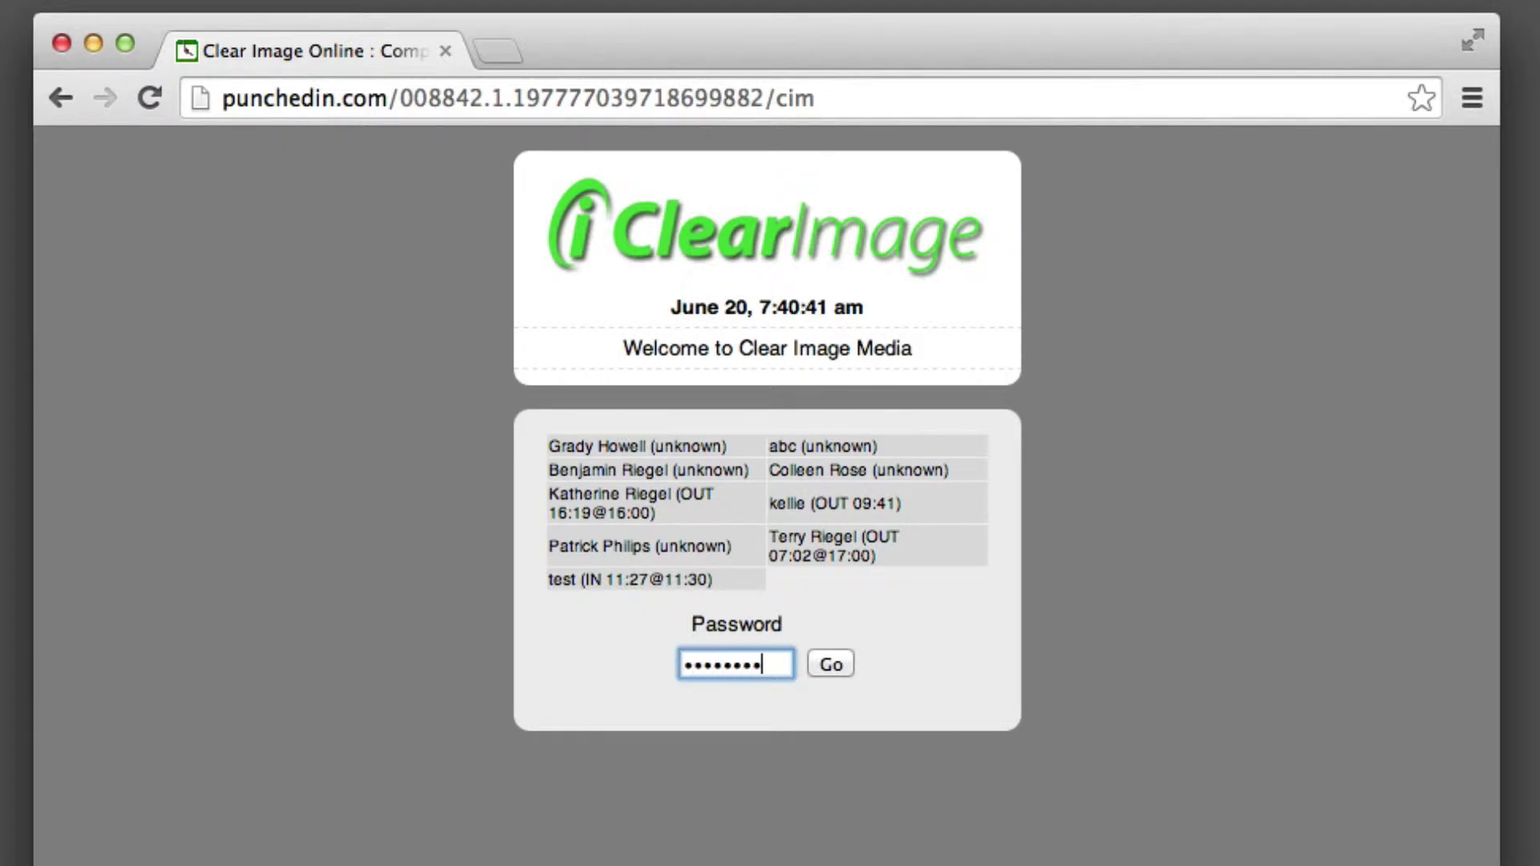
{"action": "key", "text": "Return"}
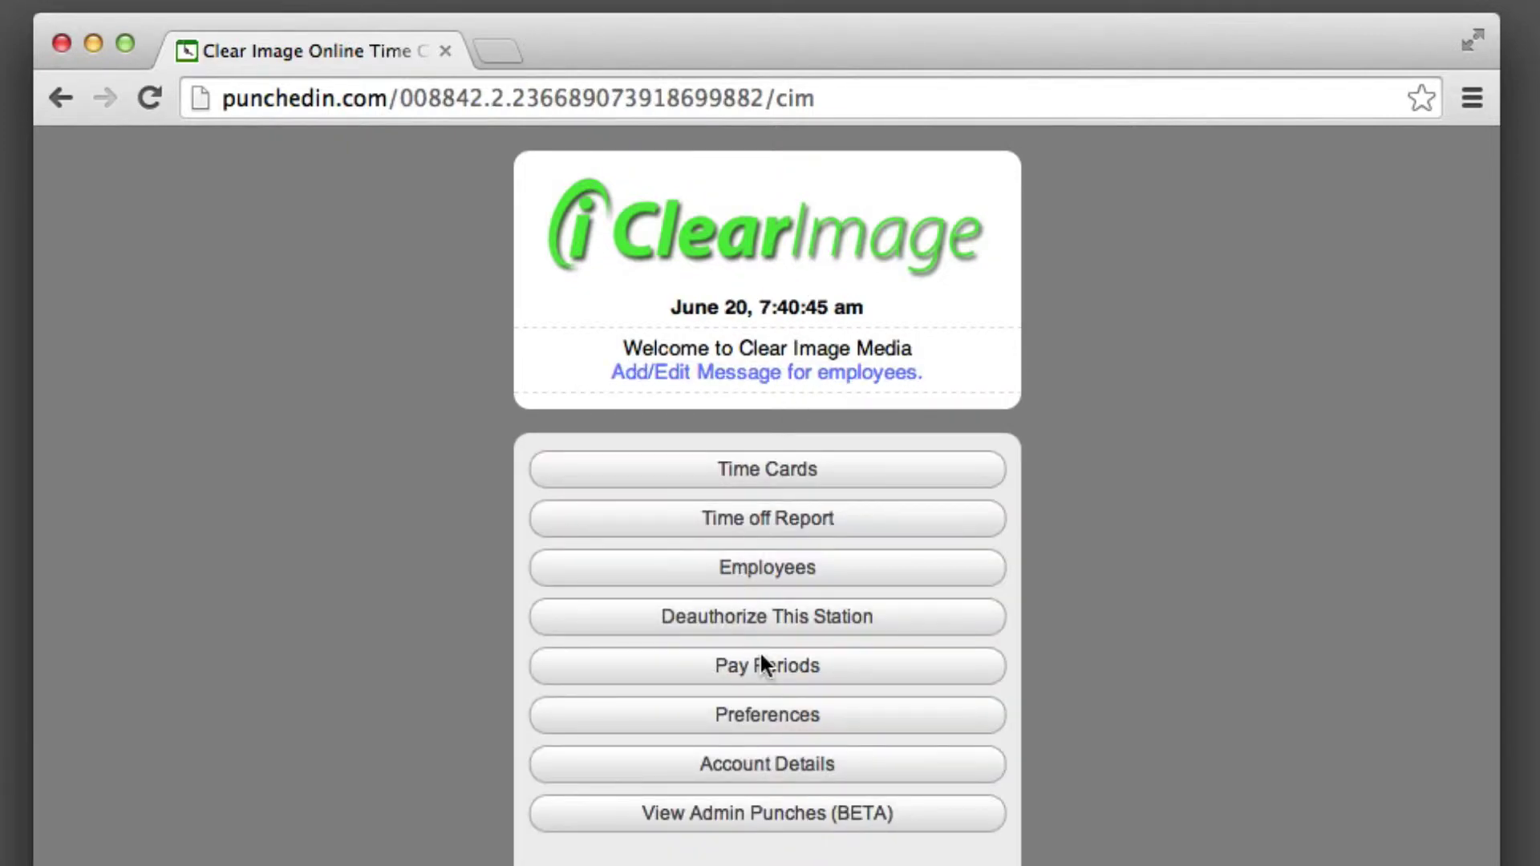
In General Settings, check Auto Deduct Lunch, set its default to .5 hours, and save
{"action": "left_click", "coordinate": [762, 726]}
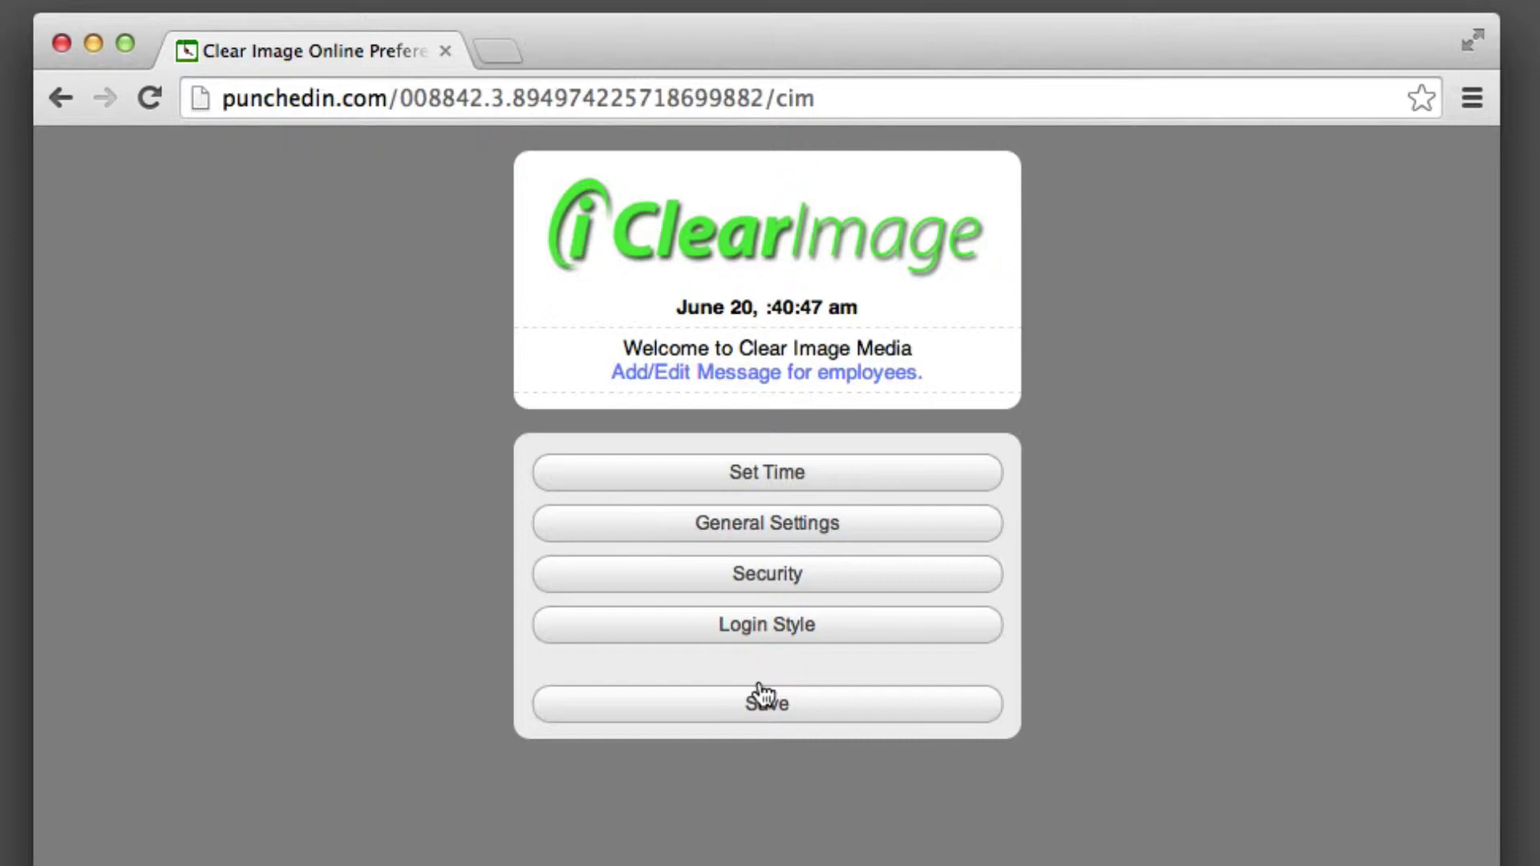
{"action": "left_click", "coordinate": [760, 539]}
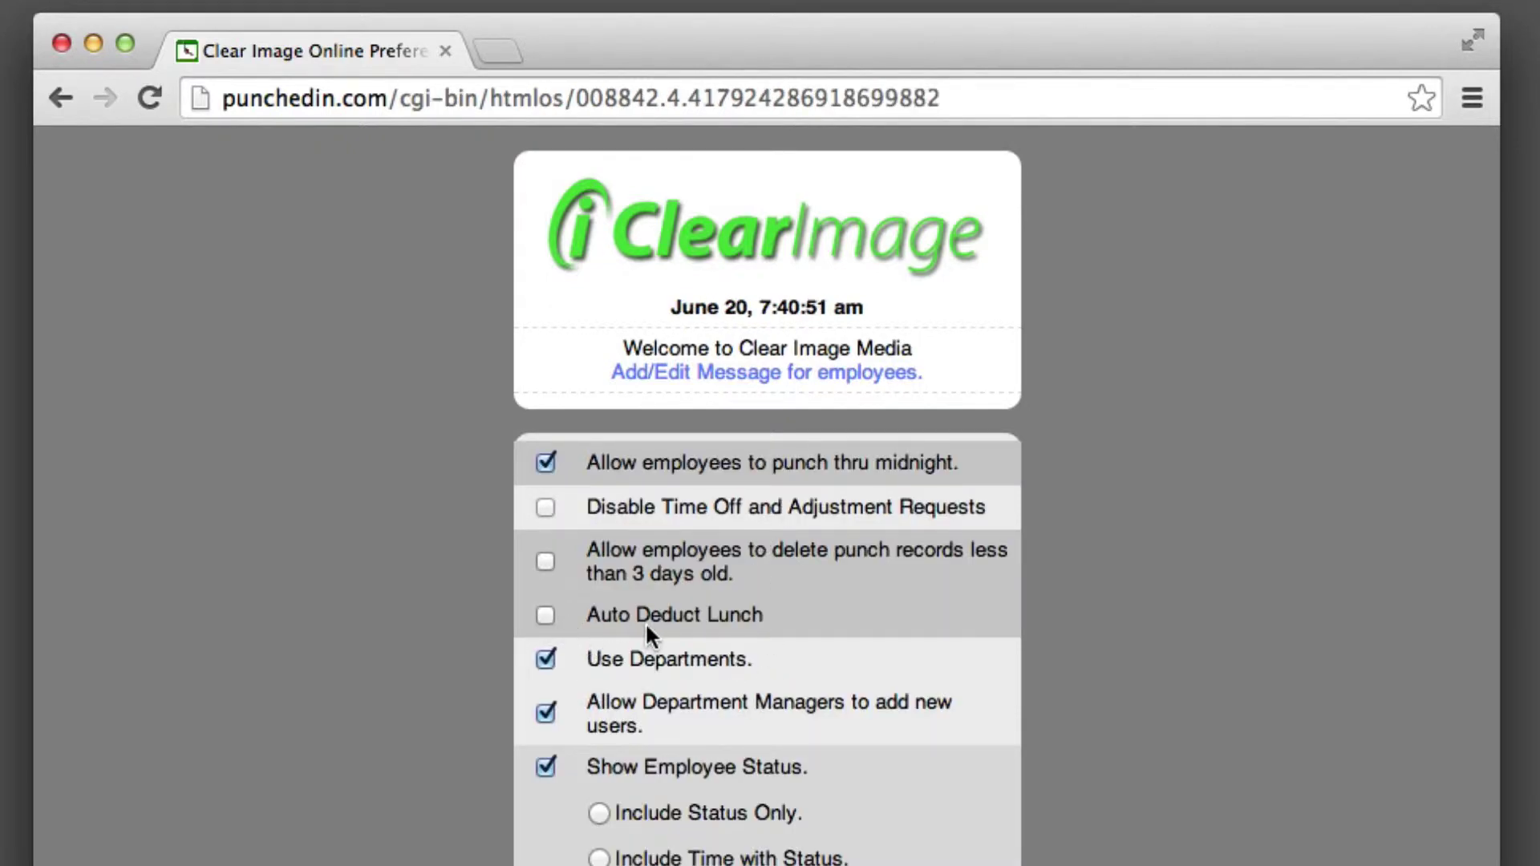
{"action": "left_click", "coordinate": [545, 615]}
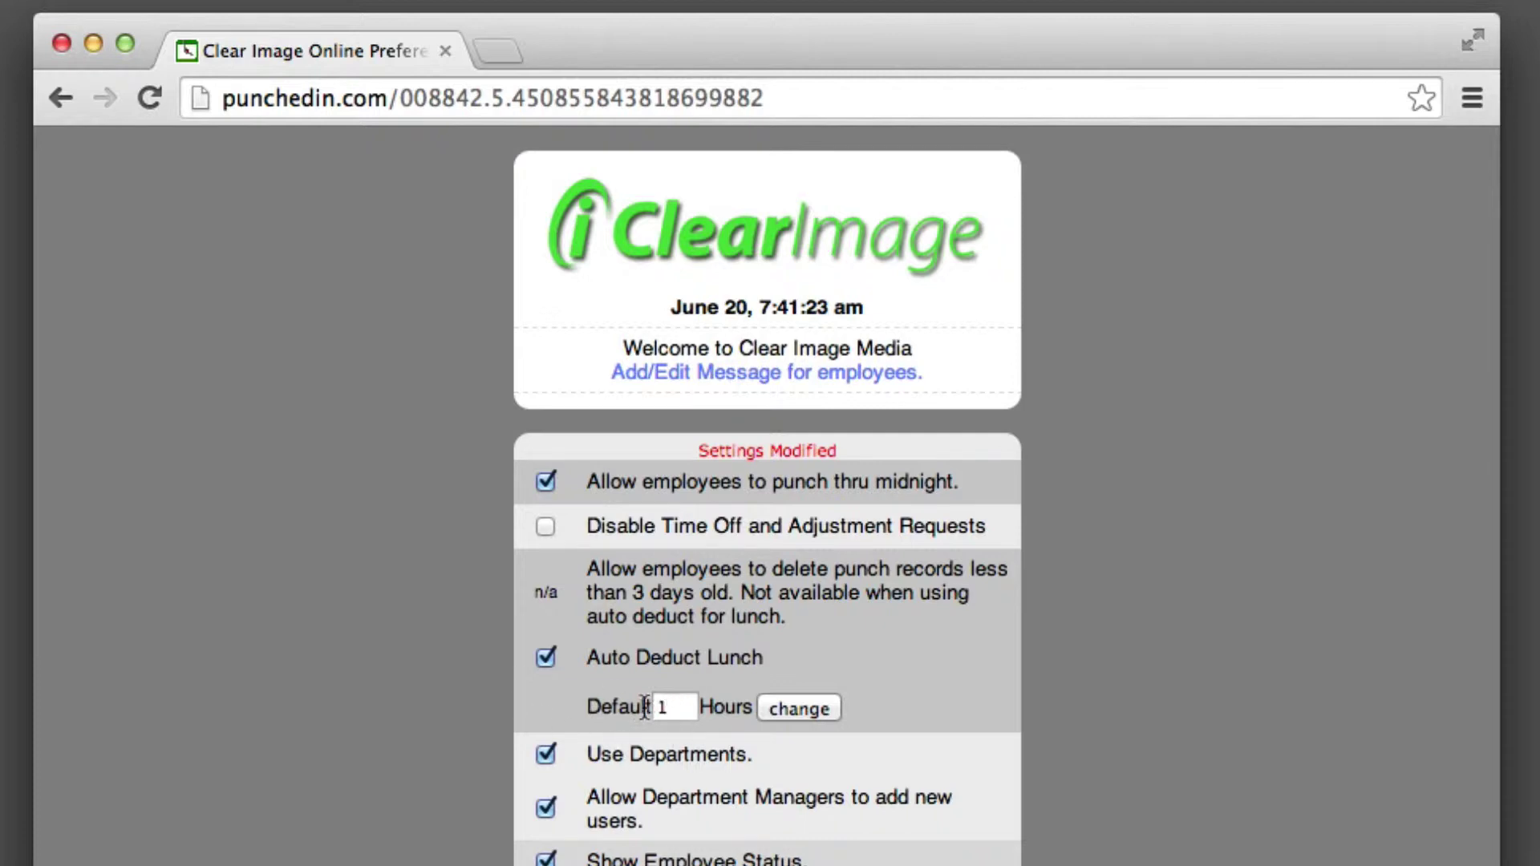
{"action": "left_click", "coordinate": [689, 709]}
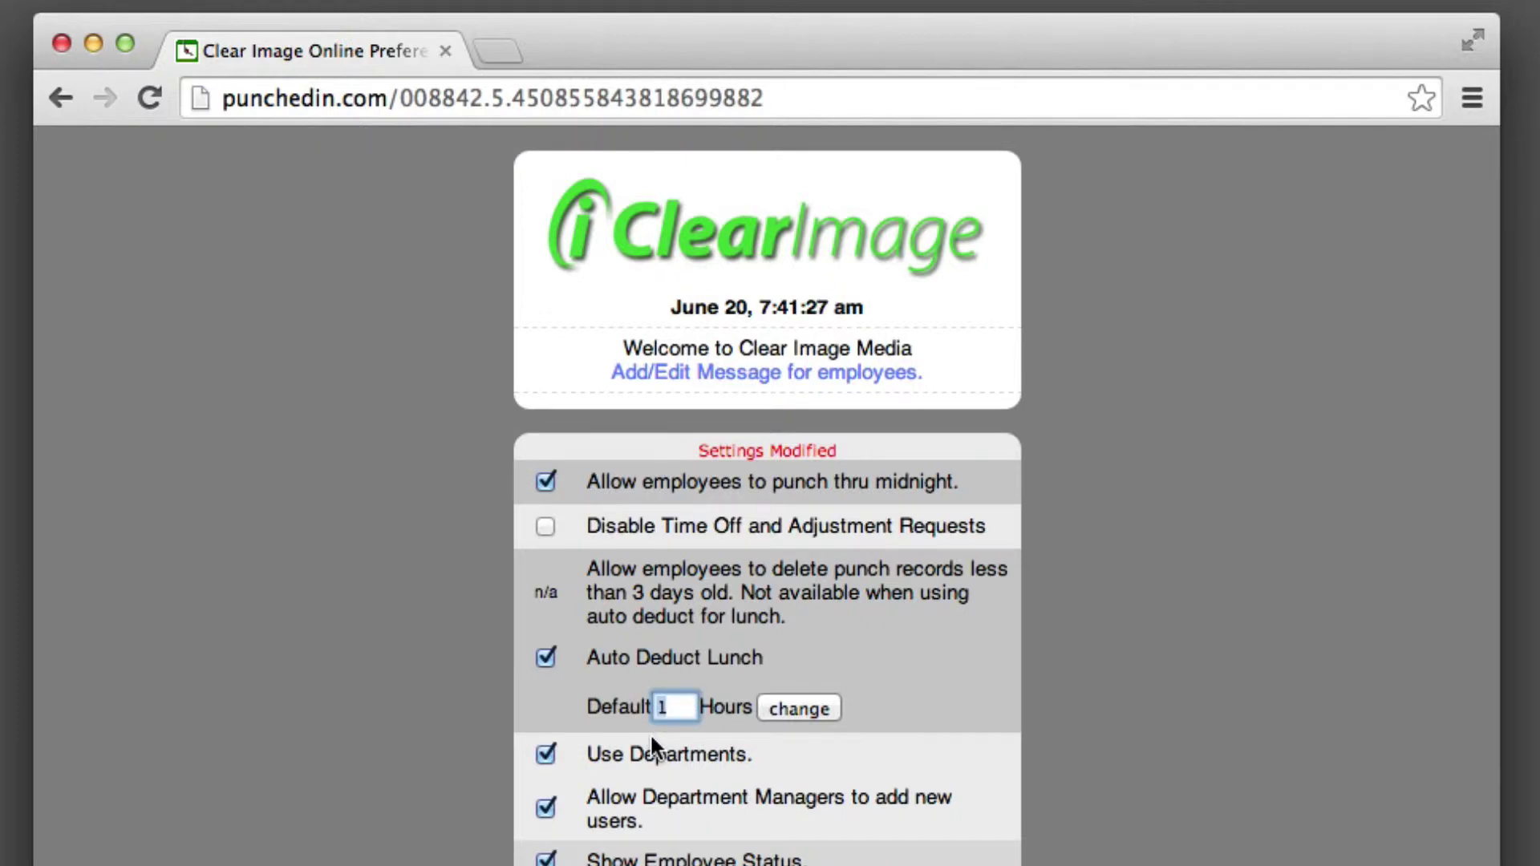
{"action": "key", "text": "BackSpace"}
{"action": "type", "text": ".5"}
{"action": "left_click", "coordinate": [802, 703]}
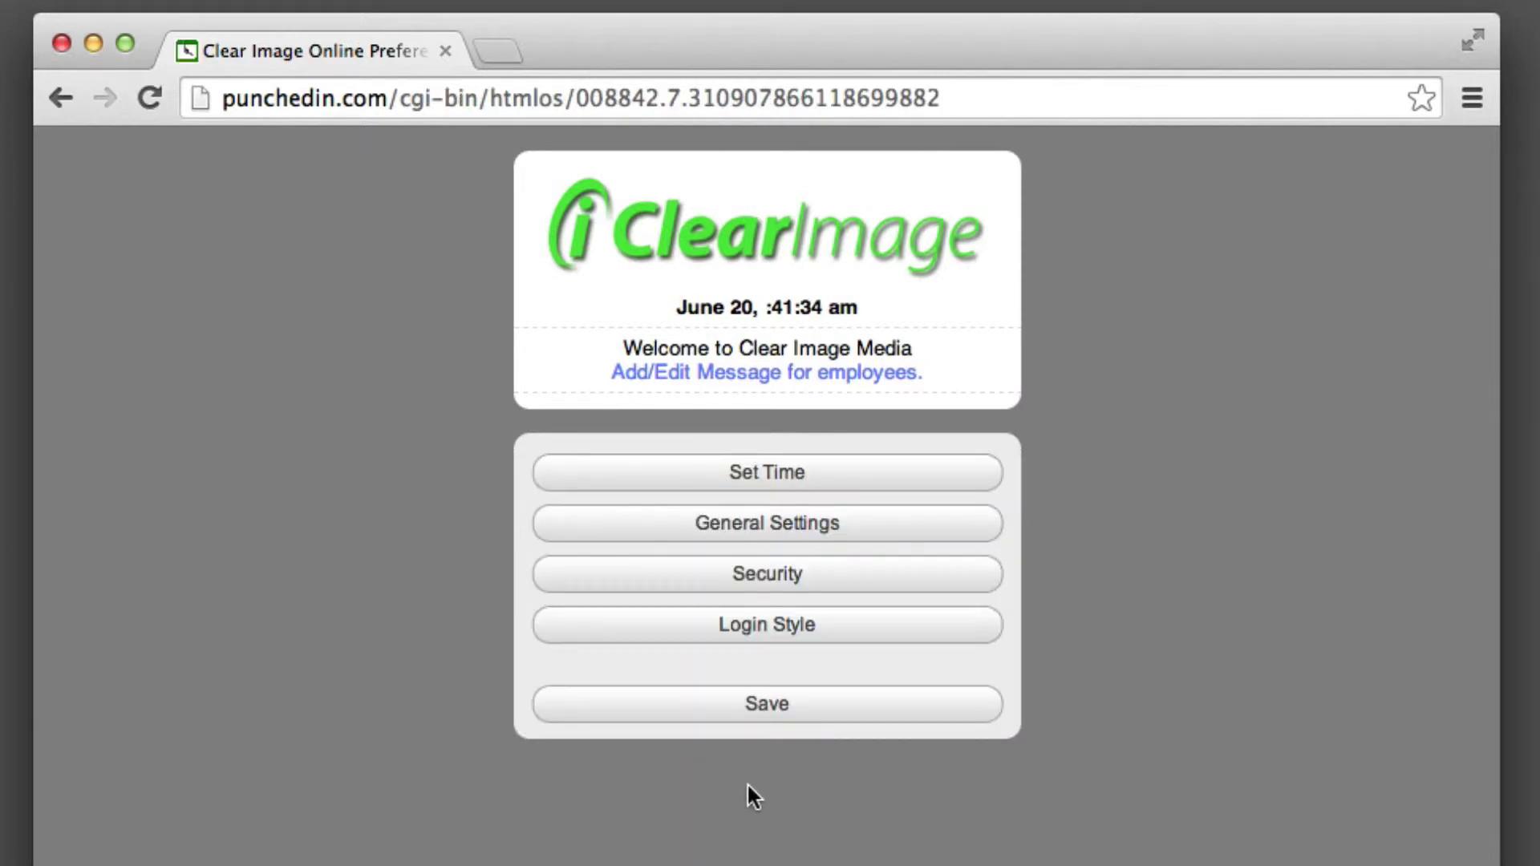
{"action": "left_click", "coordinate": [762, 710]}
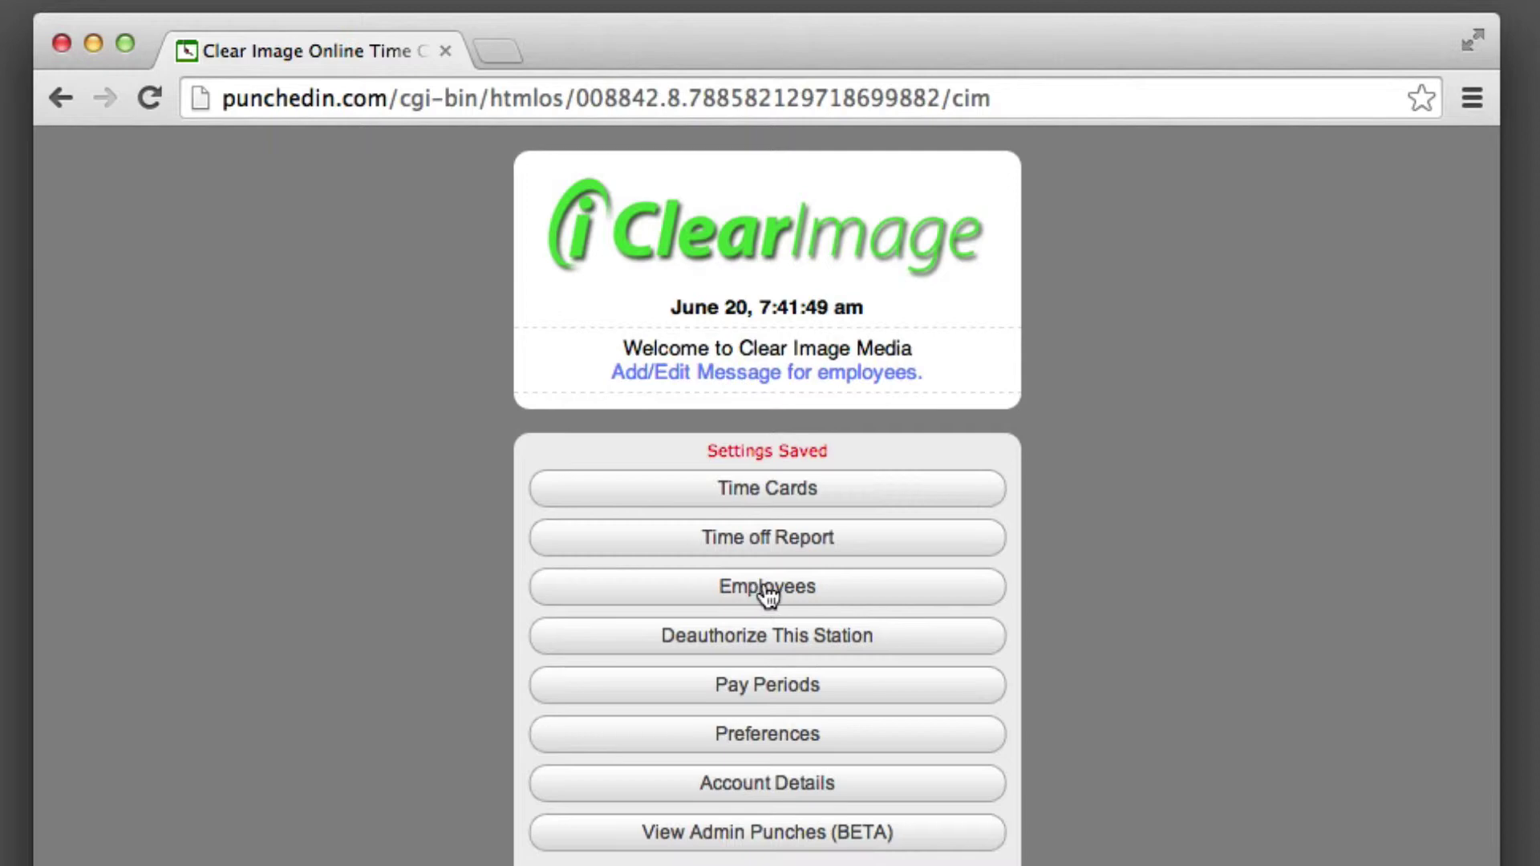
Open the employee's record, confirm the .5 hour lunch auto-deduct, submit it and finish
{"action": "left_click", "coordinate": [770, 596]}
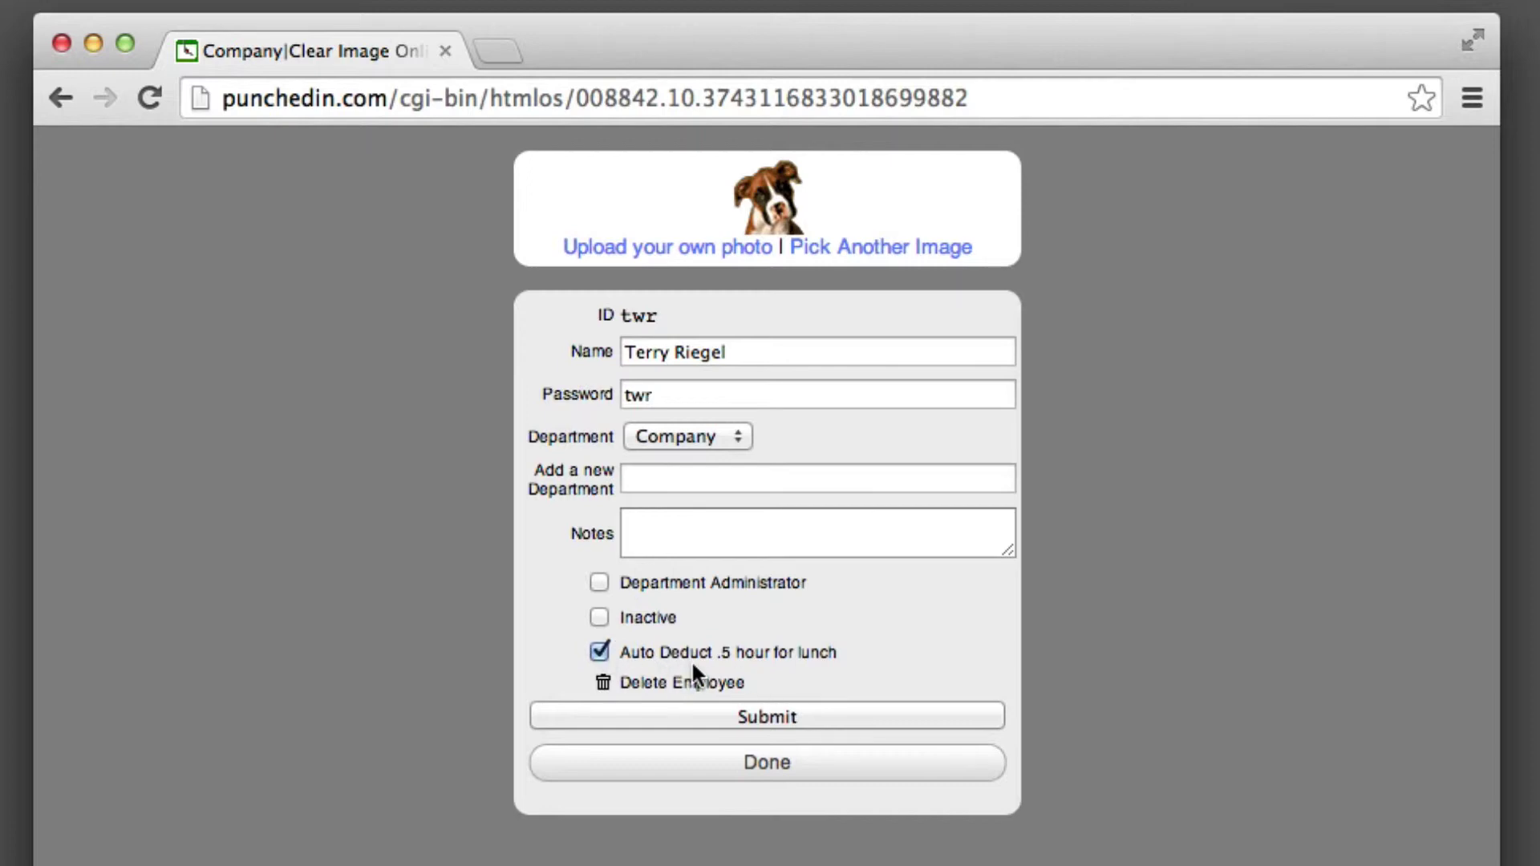
{"action": "left_click", "coordinate": [766, 718]}
{"action": "left_click", "coordinate": [768, 793]}
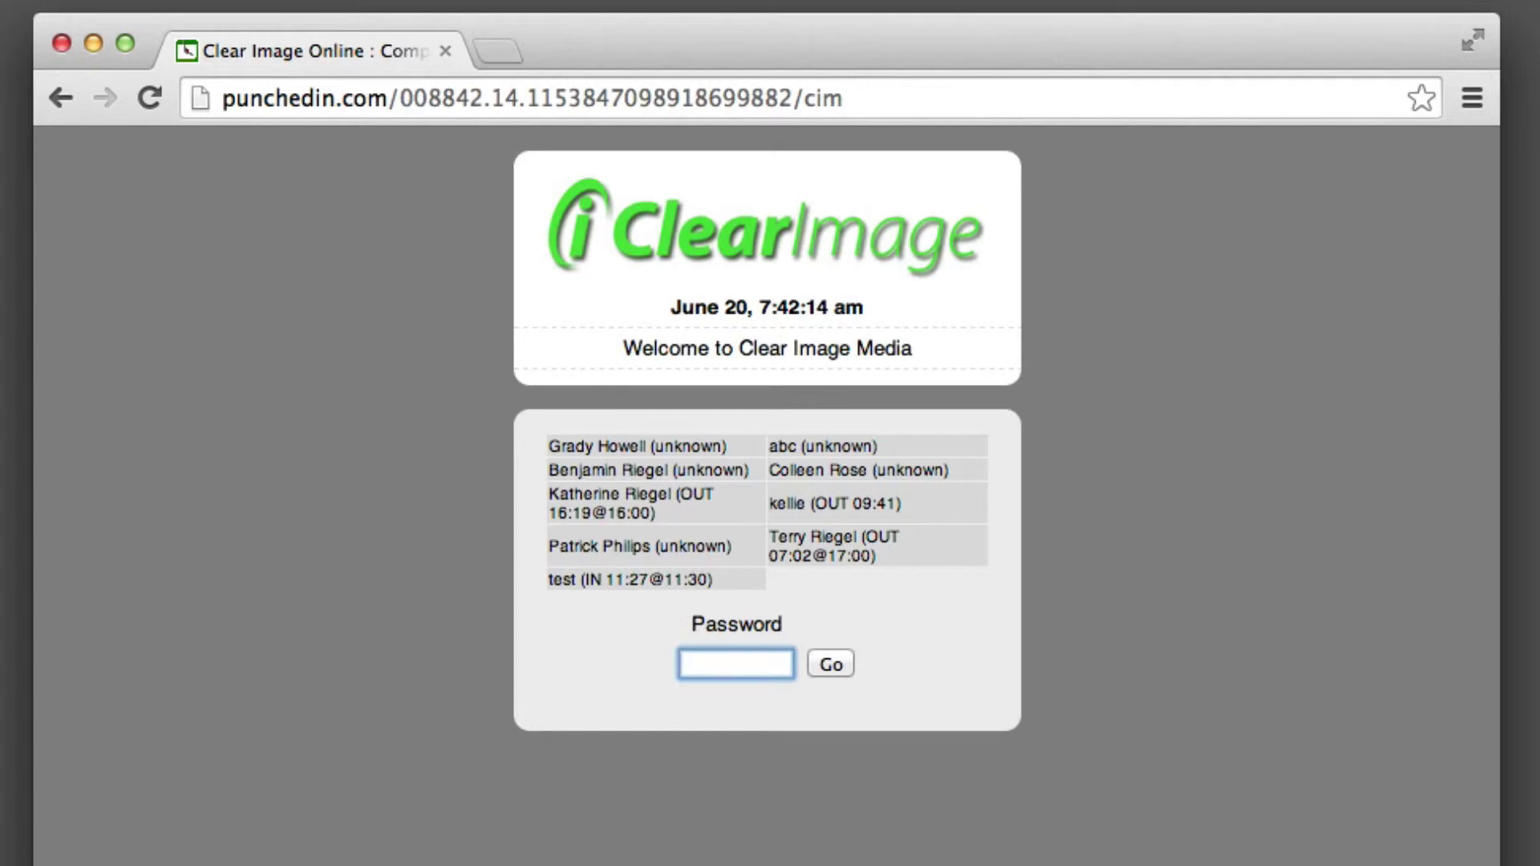
Sign in with the employee password and punch in at 07:42
{"action": "type", "text": "***"}
{"action": "left_click", "coordinate": [832, 663]}
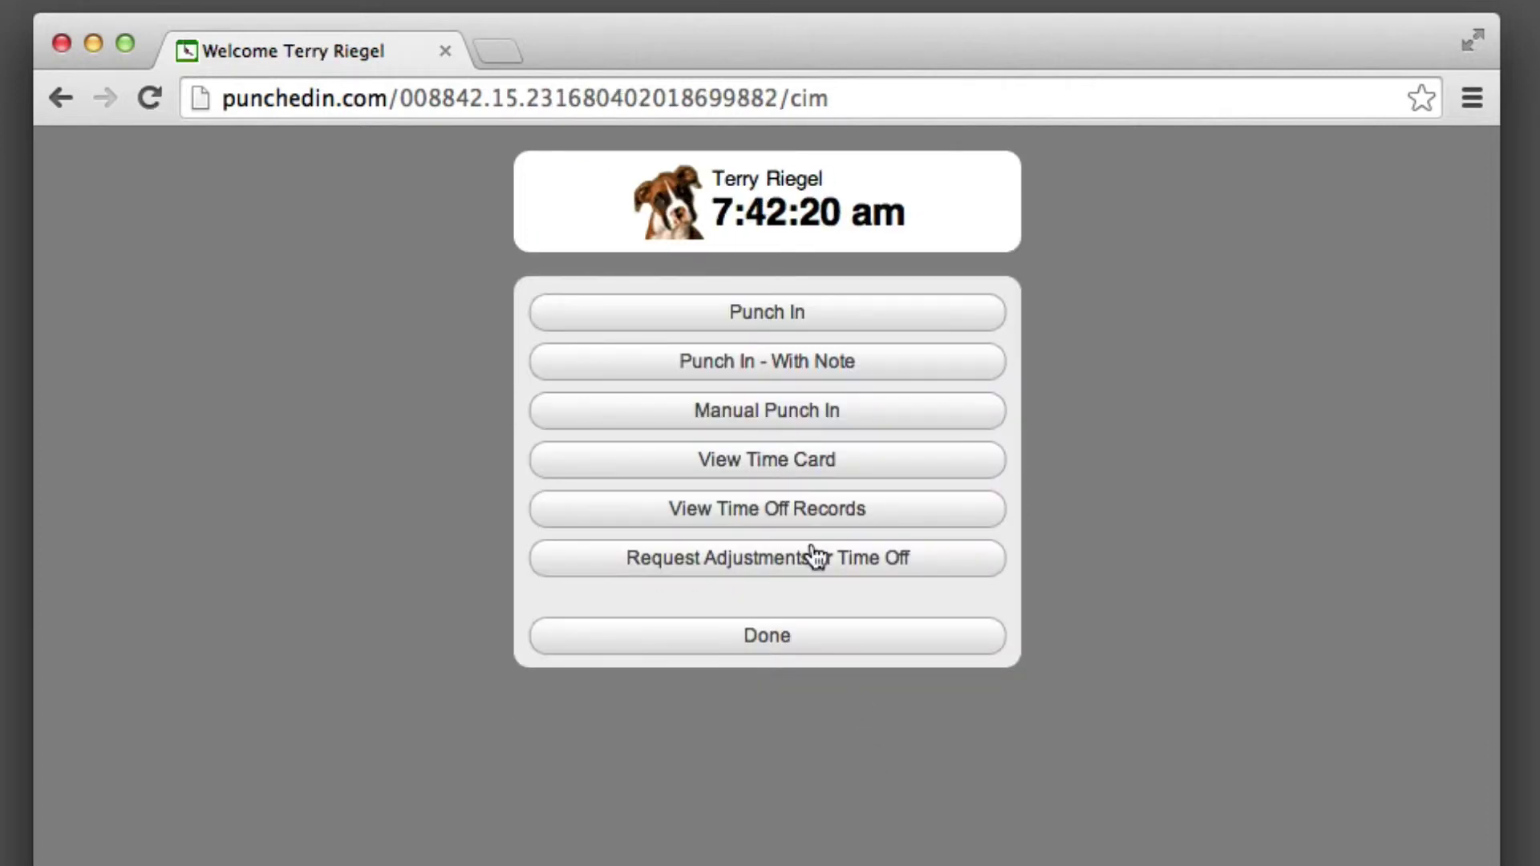
{"action": "left_click", "coordinate": [776, 323]}
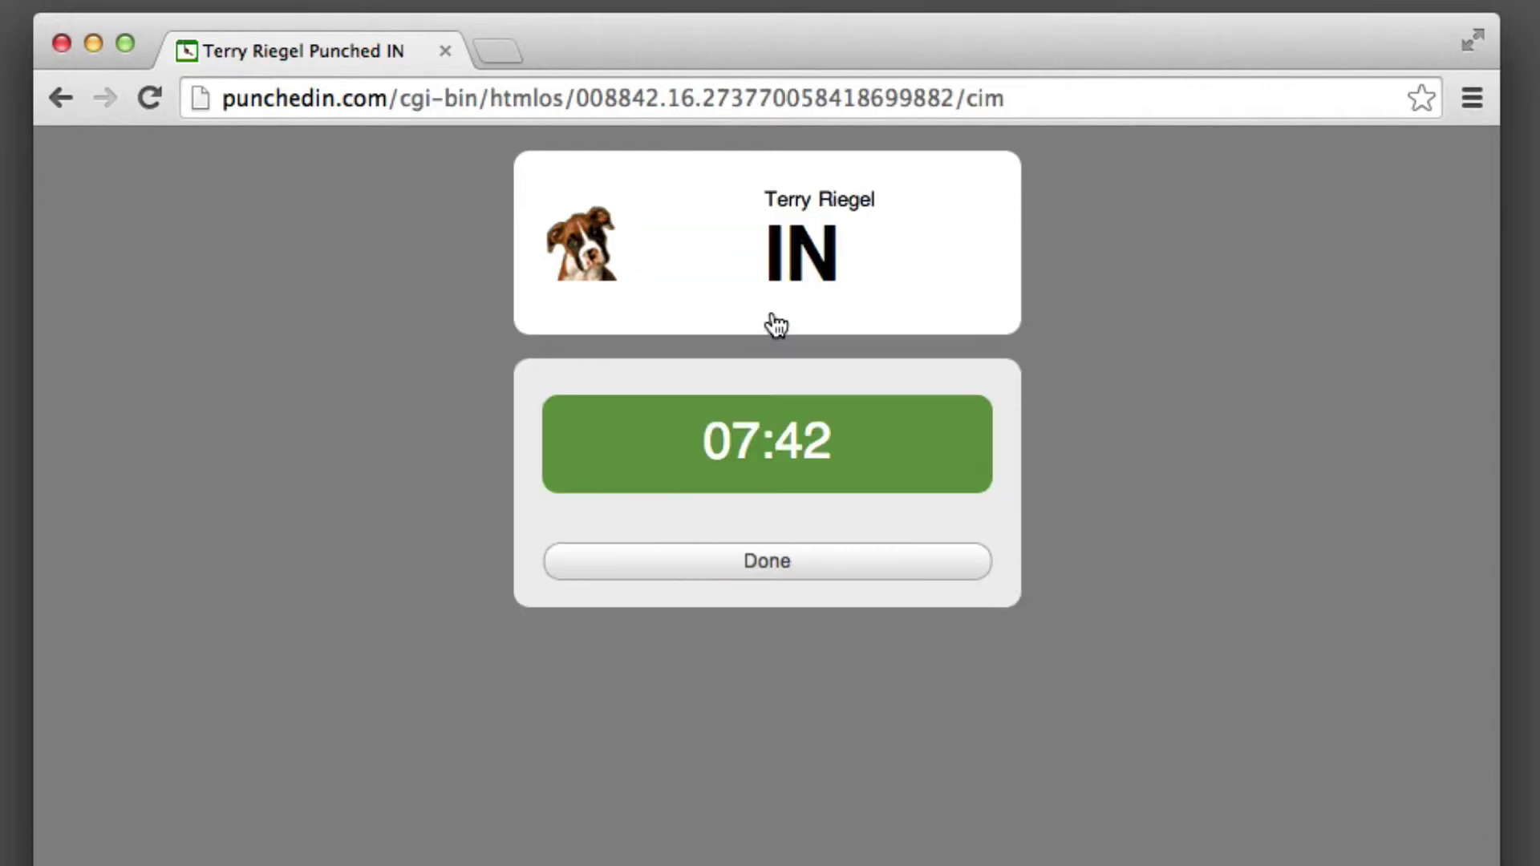
Return to the login page and sign back in with the employee password
{"action": "left_click", "coordinate": [766, 563]}
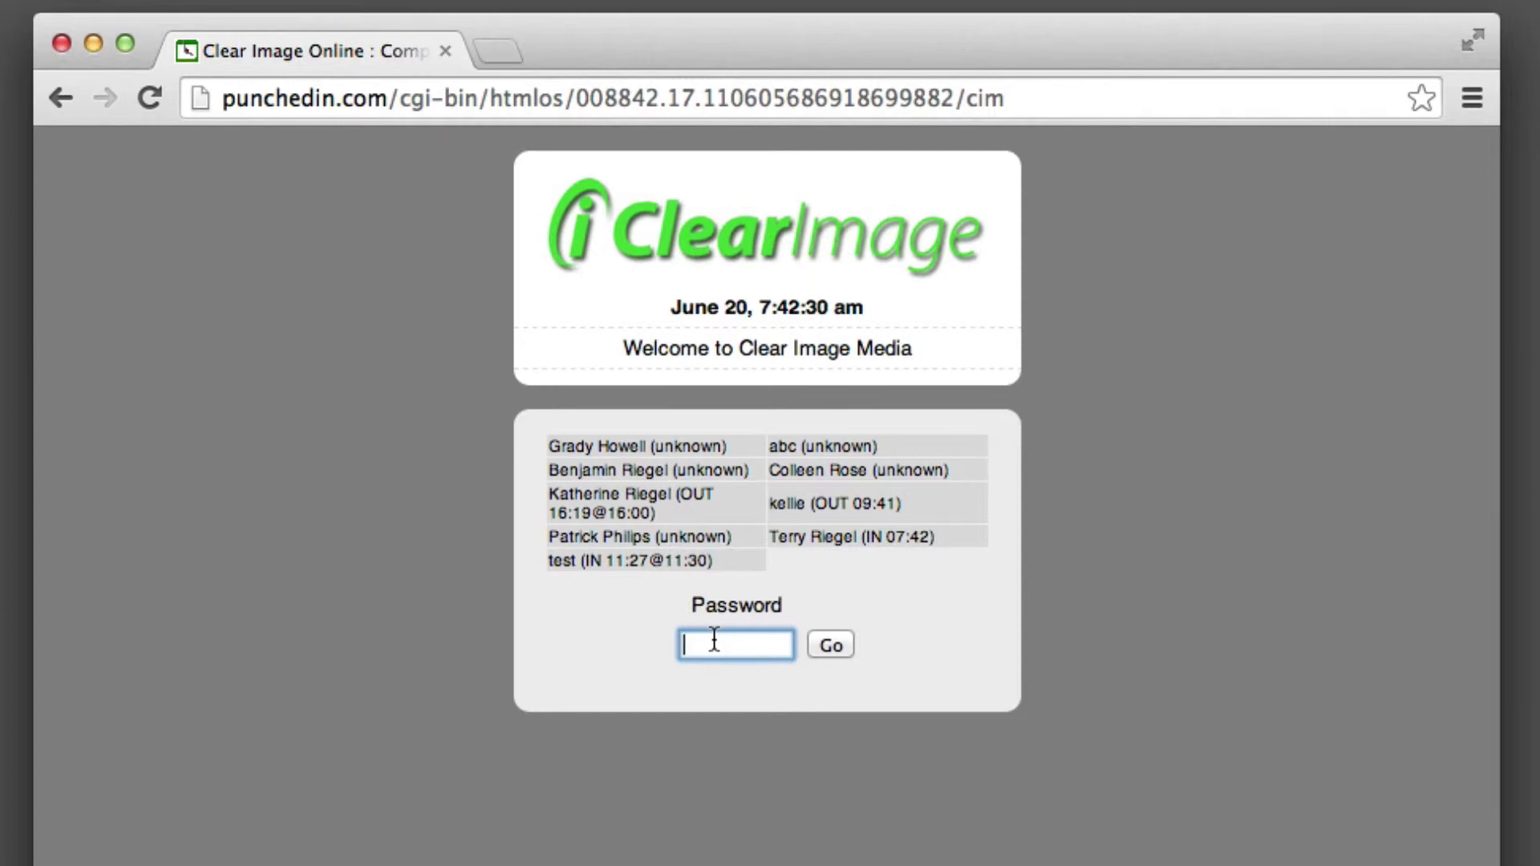
{"action": "type", "text": "•••"}
{"action": "left_click", "coordinate": [831, 646]}
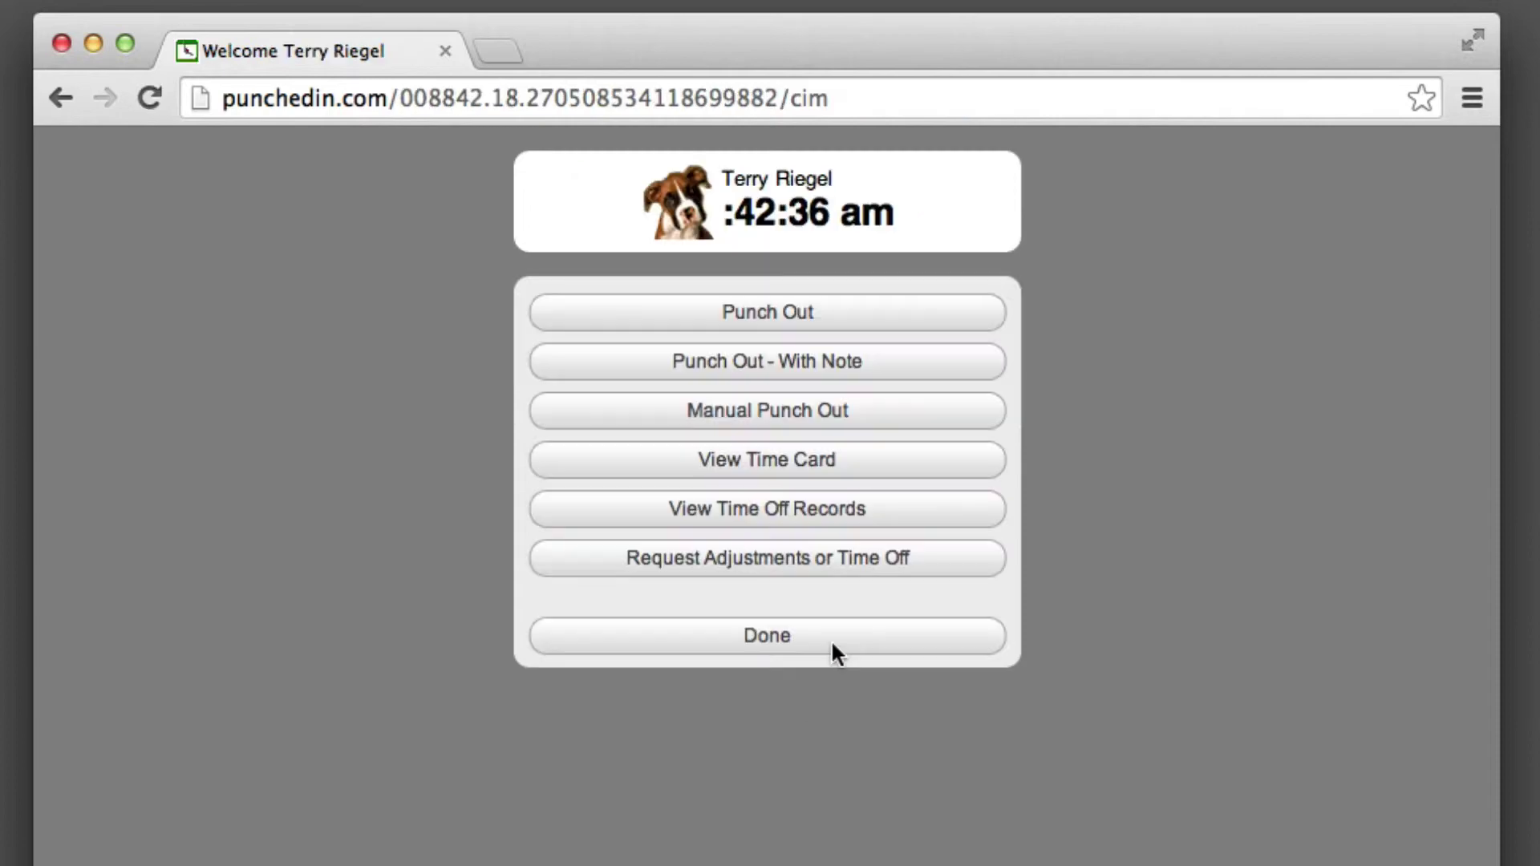
Manually punch out at 5:00pm with the note 'Demo for Auto Deduct Lunch'
{"action": "left_click", "coordinate": [754, 412]}
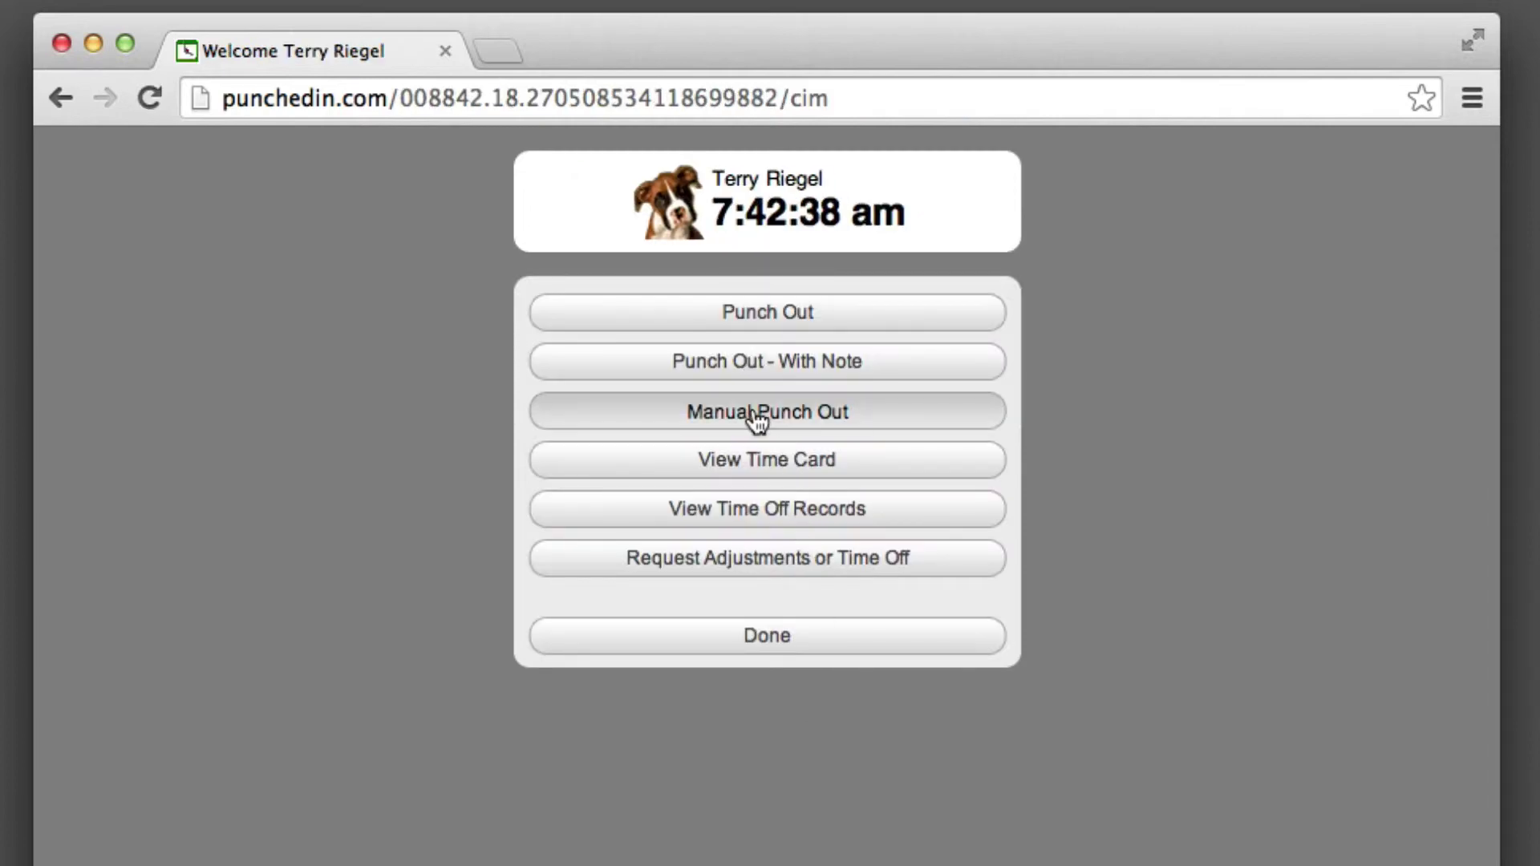
{"action": "type", "text": "5"}
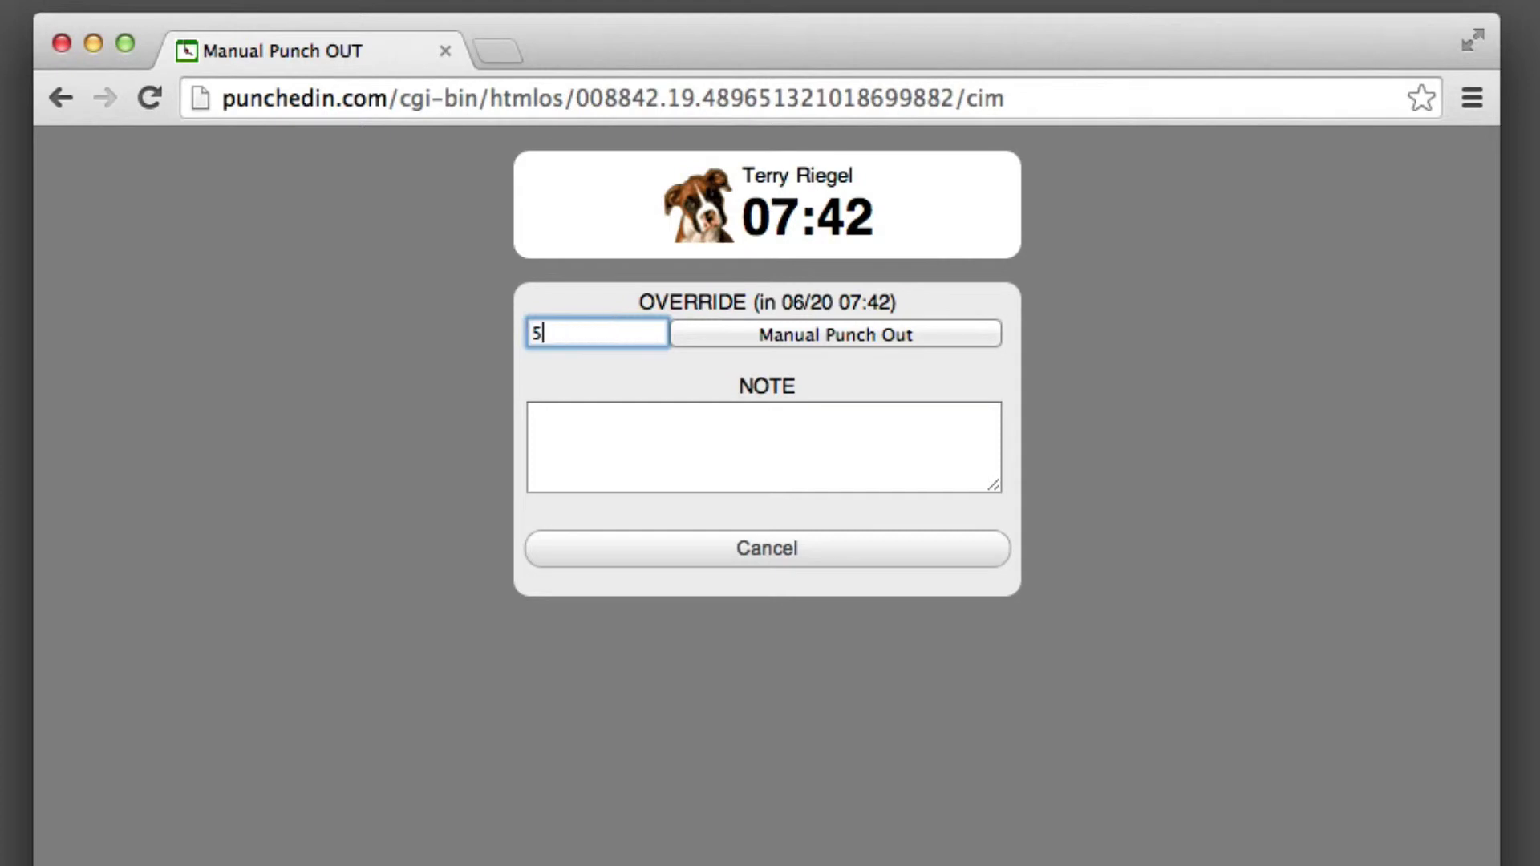
{"action": "type", "text": ":00pm"}
{"action": "left_click", "coordinate": [639, 459]}
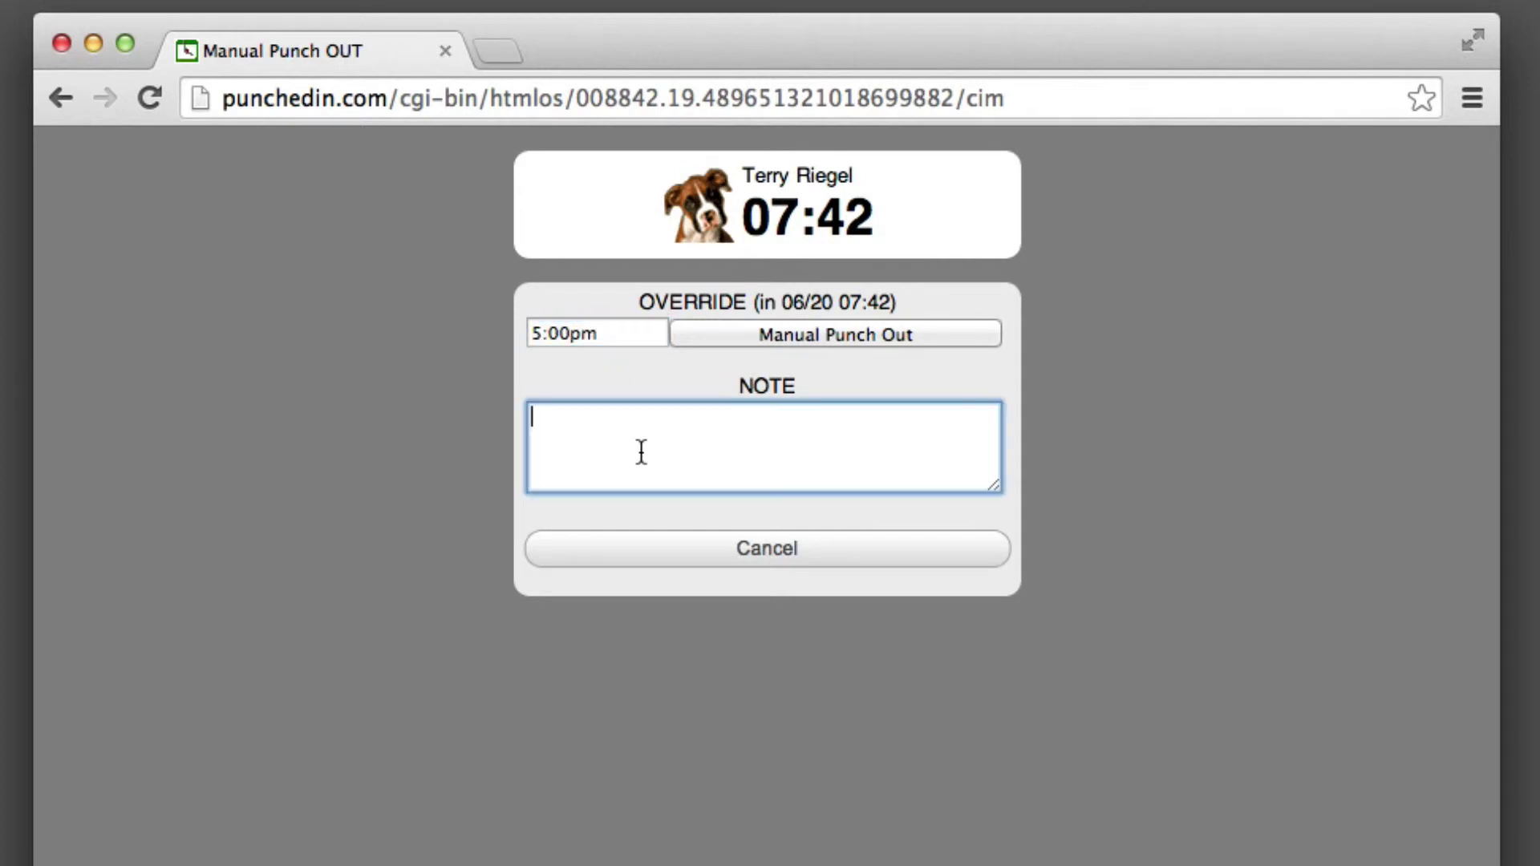
{"action": "type", "text": "Demo for Auto De"}
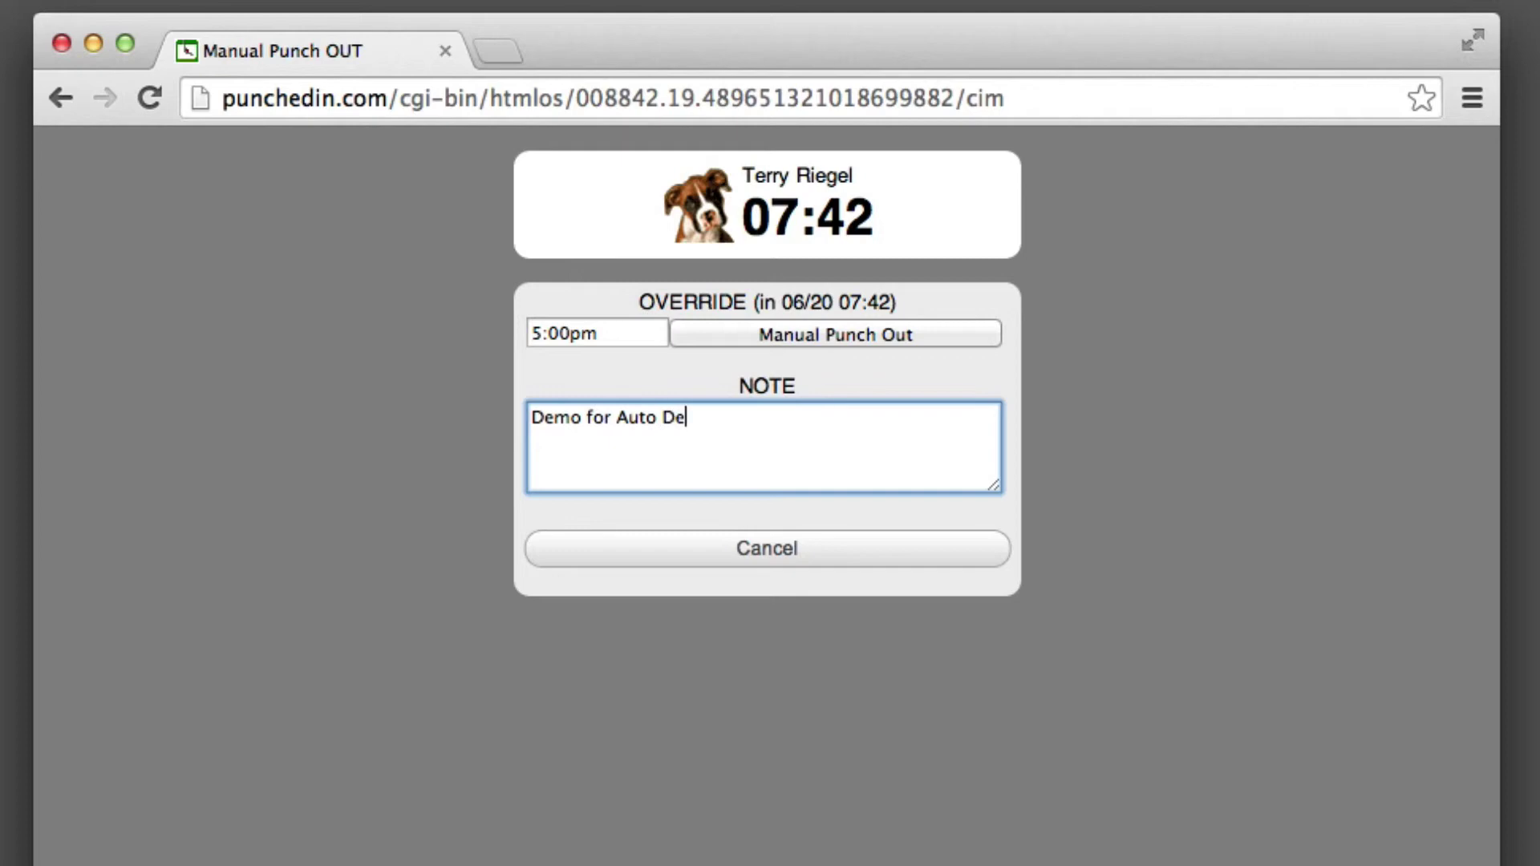
{"action": "type", "text": "duct Lunch"}
{"action": "left_click", "coordinate": [820, 332]}
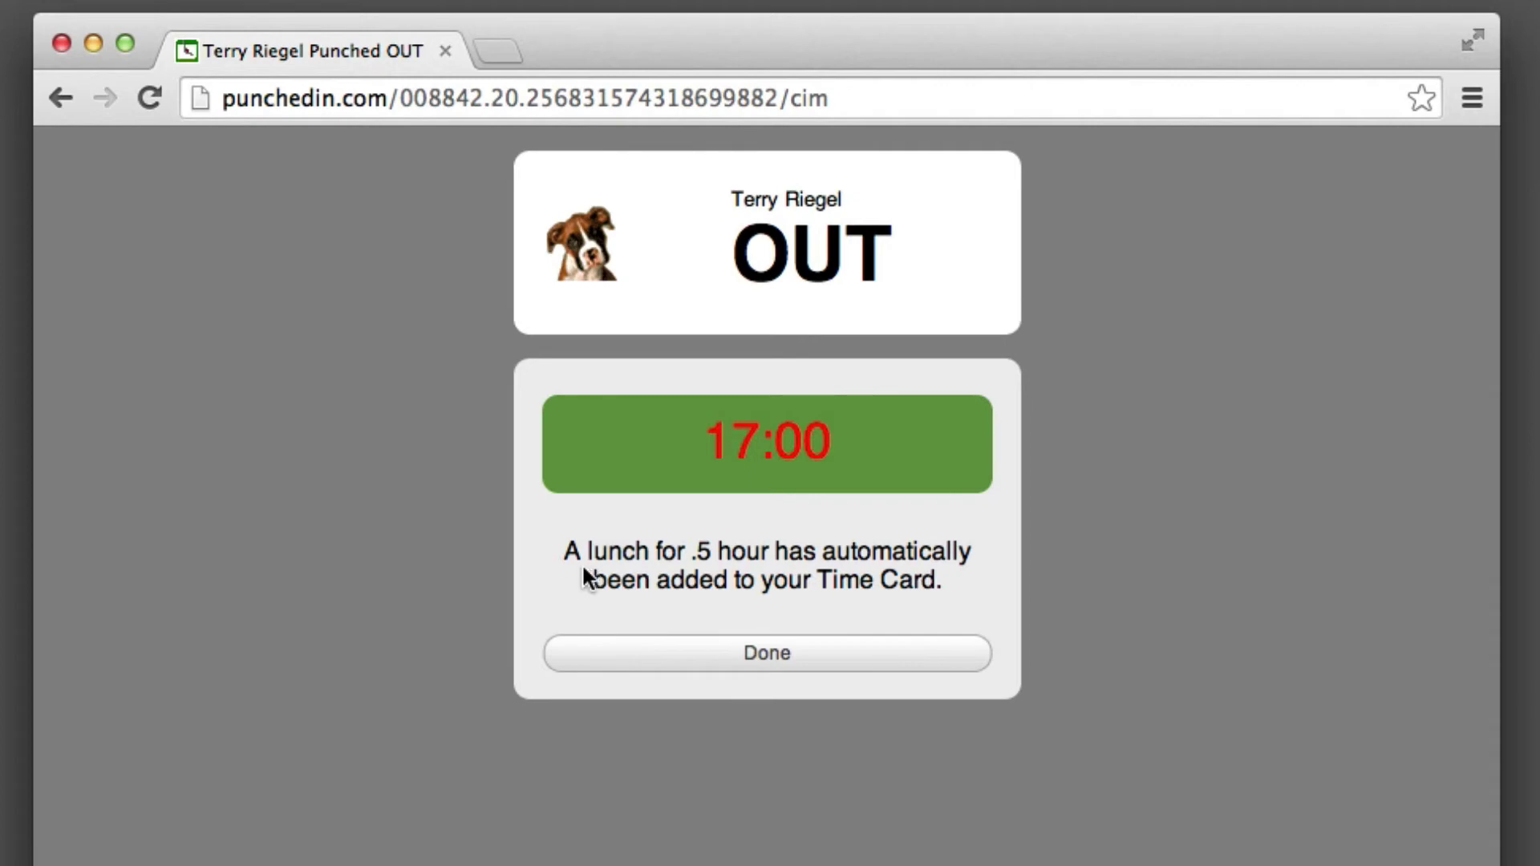
Leave the punch-out confirmation, sign back in as the employee and open the time card
{"action": "left_click", "coordinate": [770, 667]}
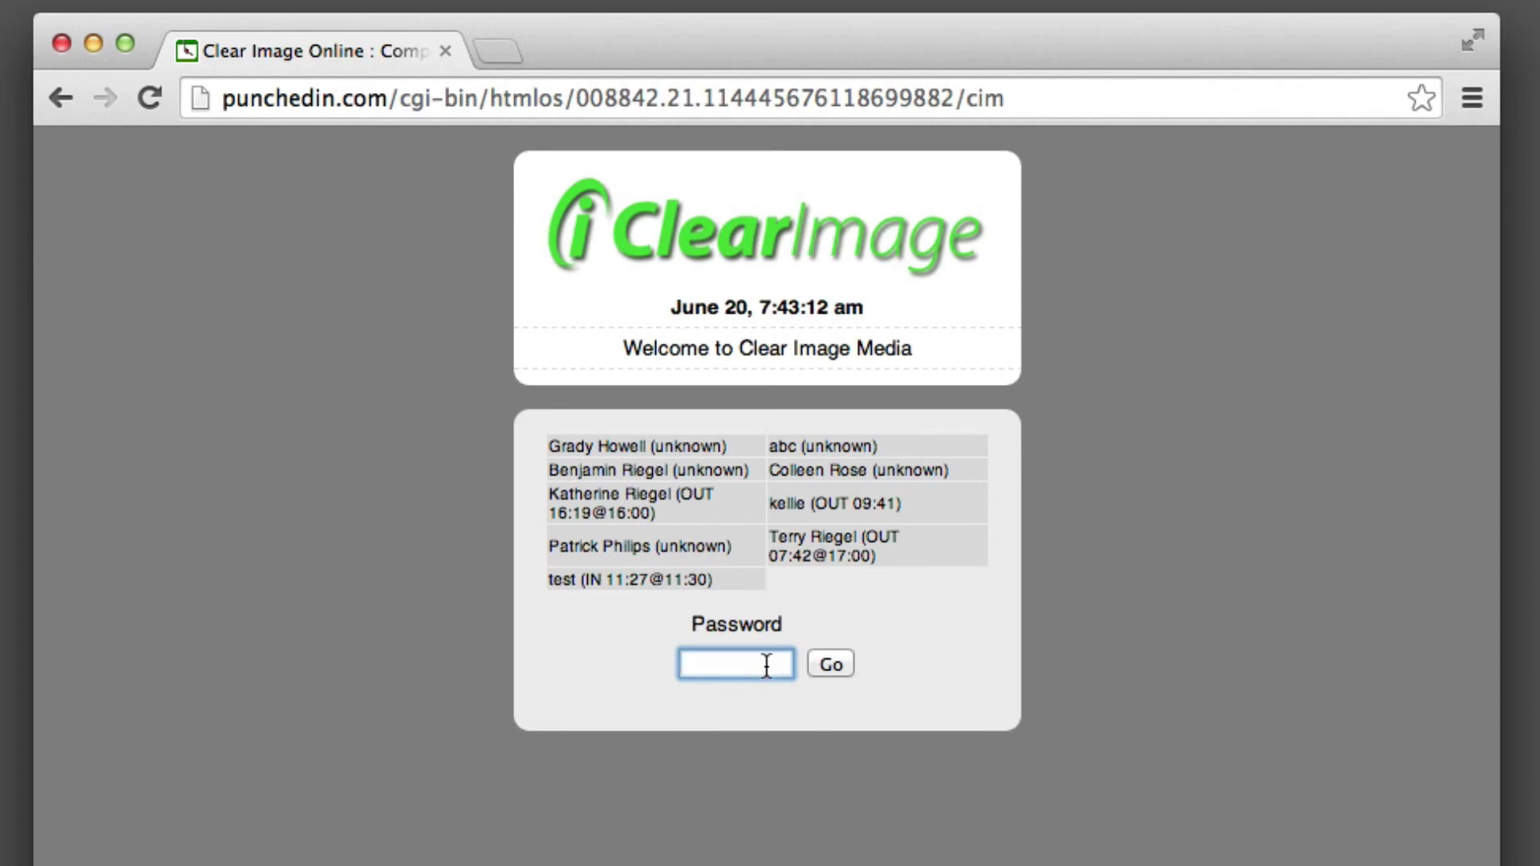
{"action": "type", "text": "•••"}
{"action": "left_click", "coordinate": [829, 666]}
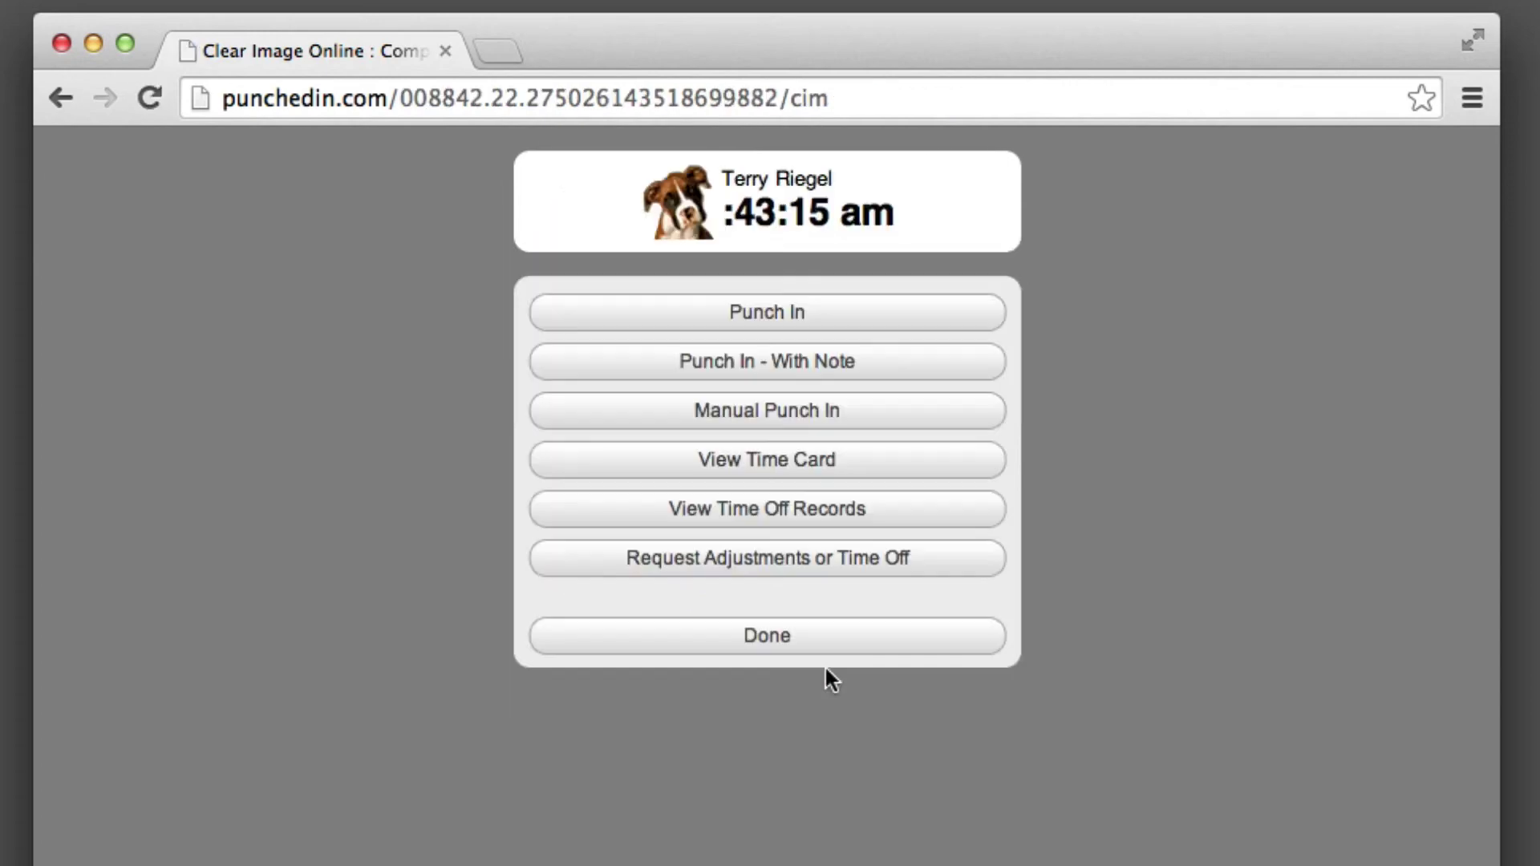
{"action": "left_click", "coordinate": [759, 467]}
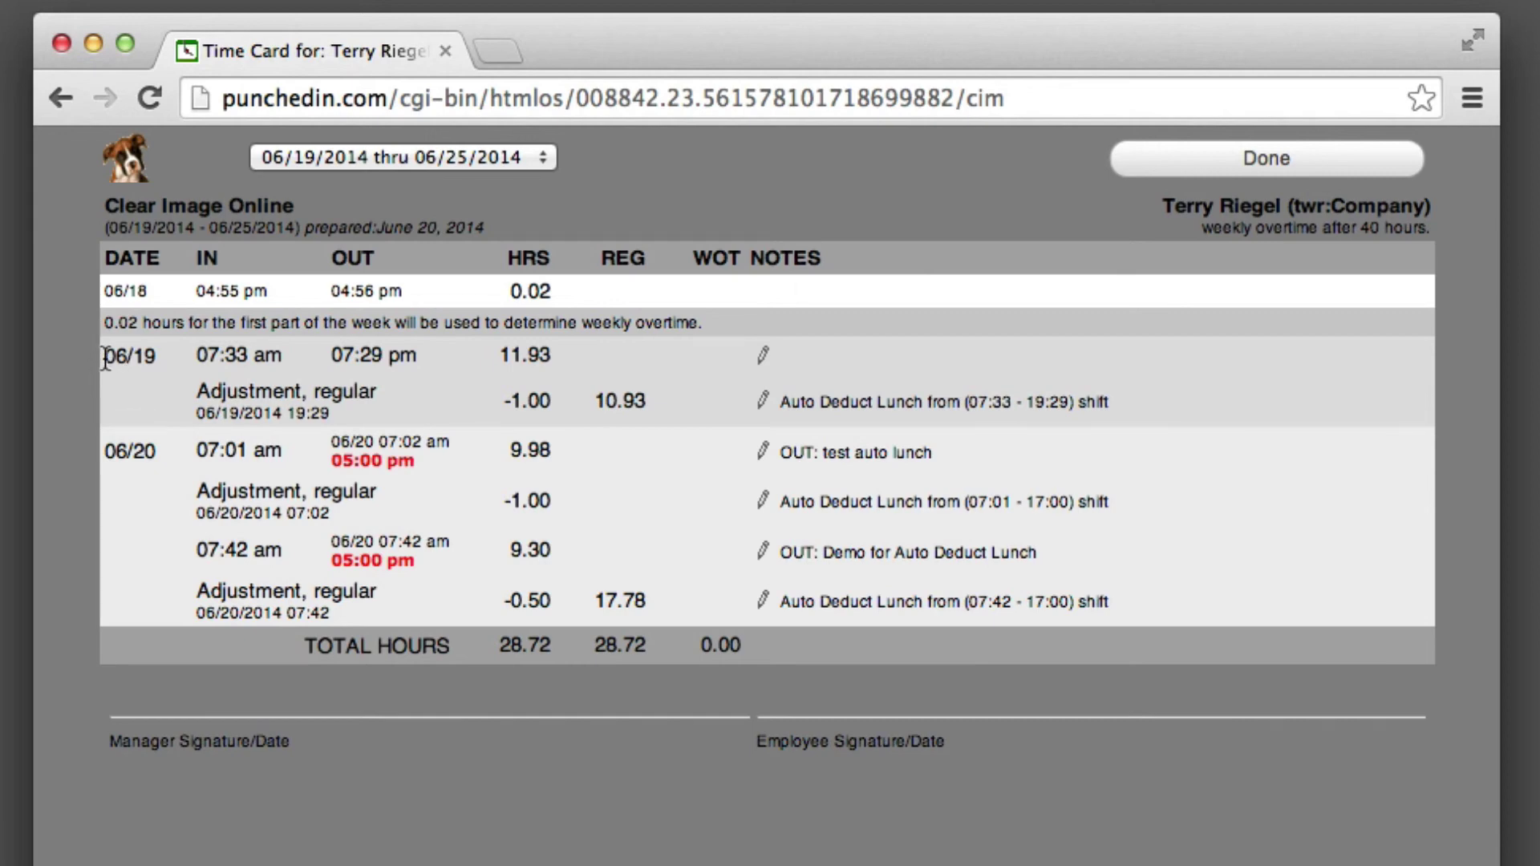
Review the 06/19 entry's -0.50 Auto Deduct Lunch row, then close the time card
{"action": "mouse_move", "coordinate": [106, 356]}
{"action": "left_mouse_down"}
{"action": "mouse_move", "coordinate": [228, 369]}
{"action": "mouse_move", "coordinate": [134, 355]}
{"action": "left_mouse_up"}
{"action": "left_click", "coordinate": [273, 403]}
{"action": "left_click", "coordinate": [1266, 165]}
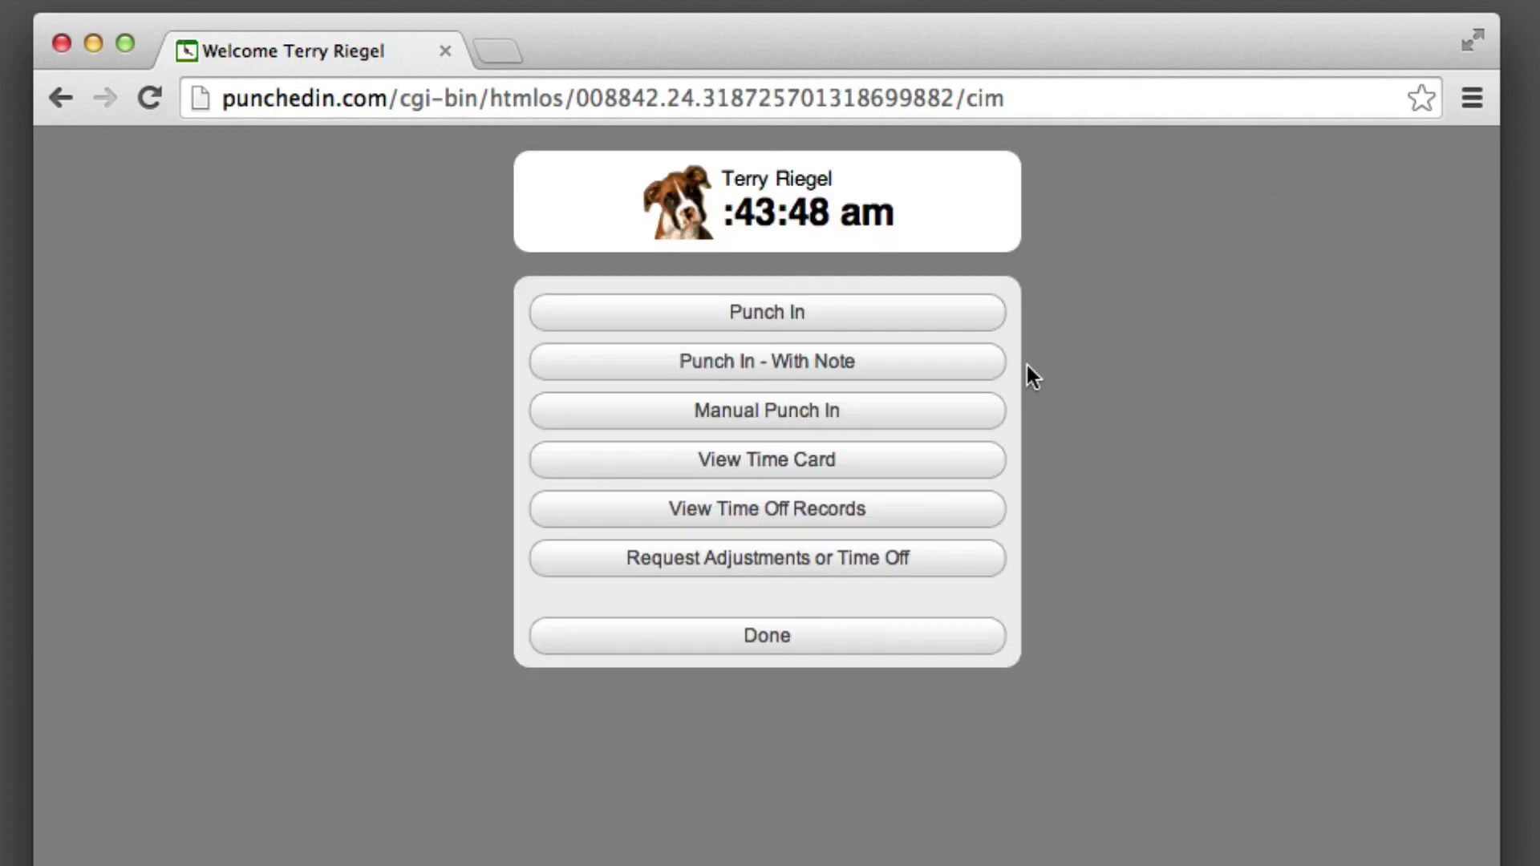